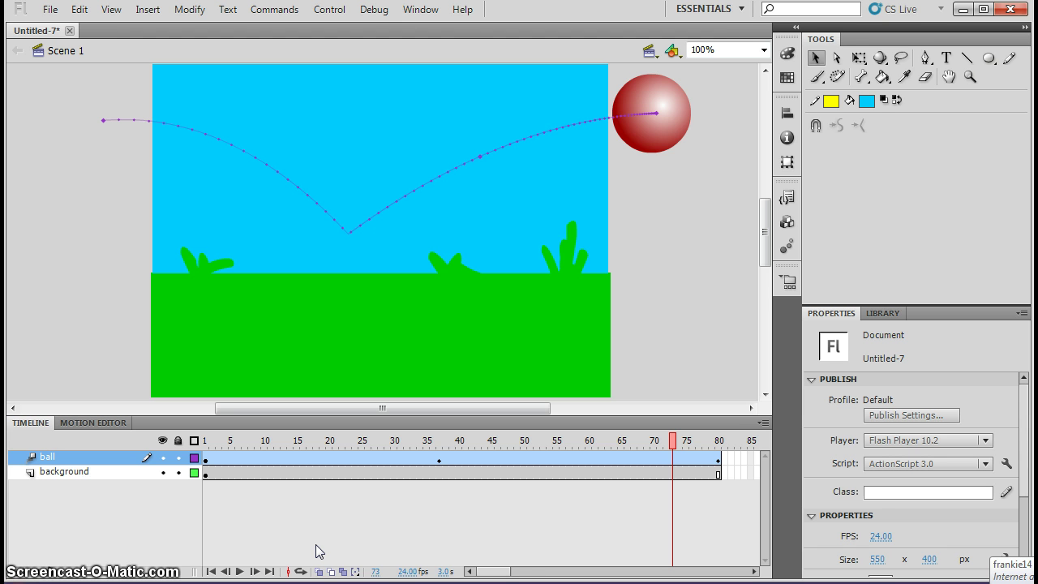
Step: Test the bouncing-ball animation, then bring up the Sounds common library
key(ctrl+Return)
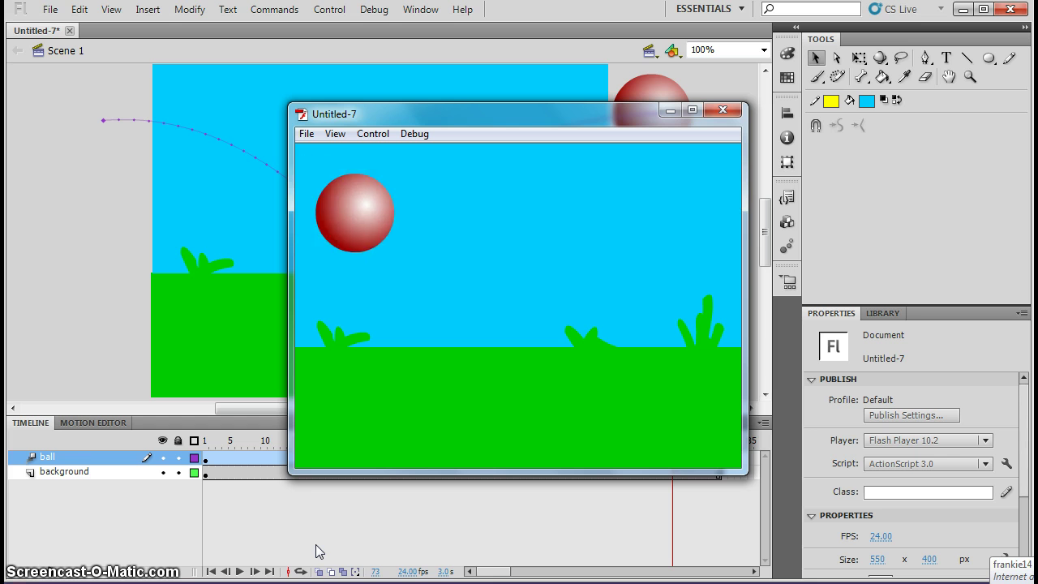
click(722, 109)
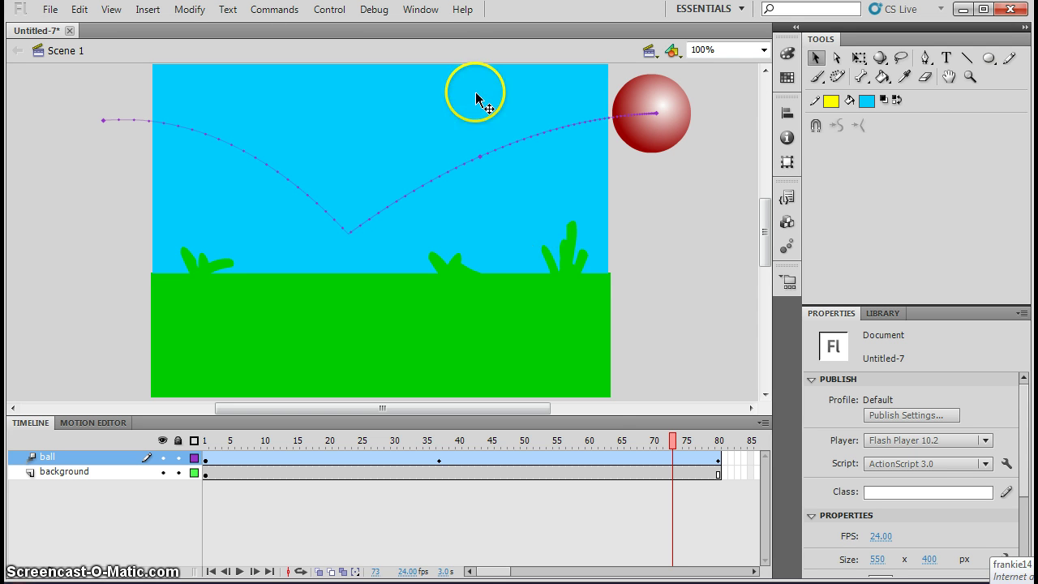
click(427, 12)
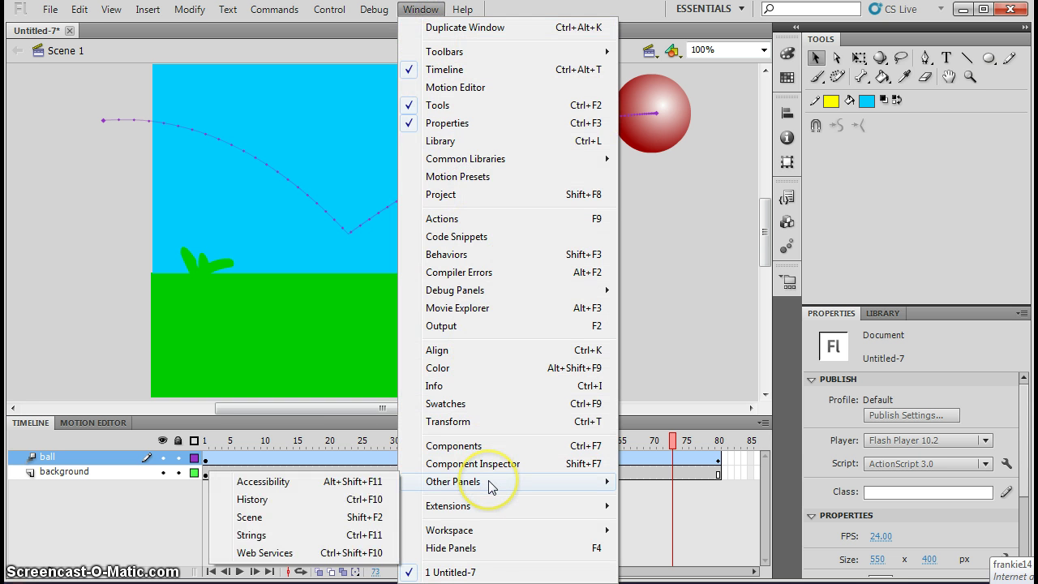
mouse_move(413, 159)
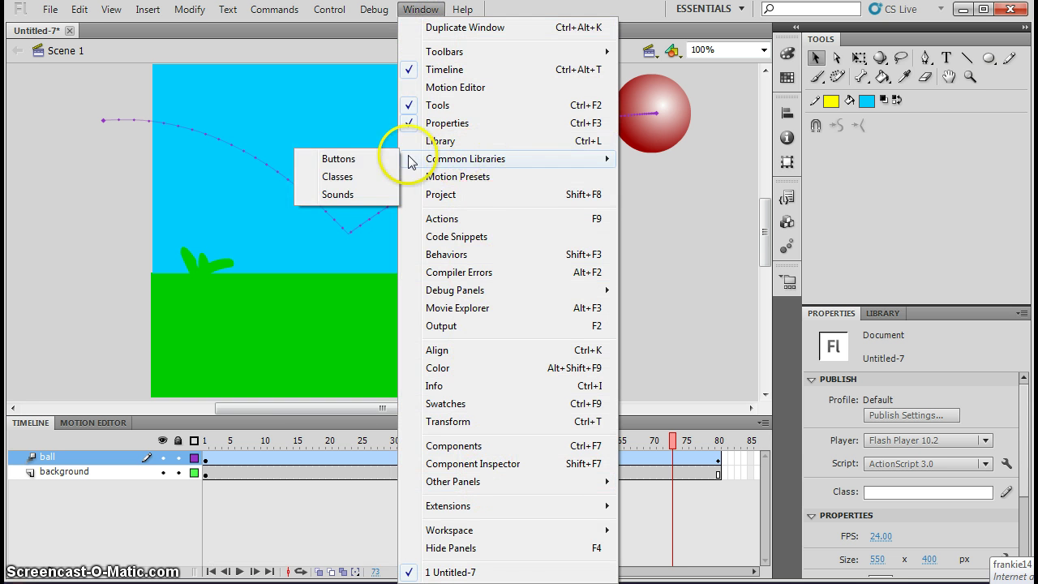
click(338, 195)
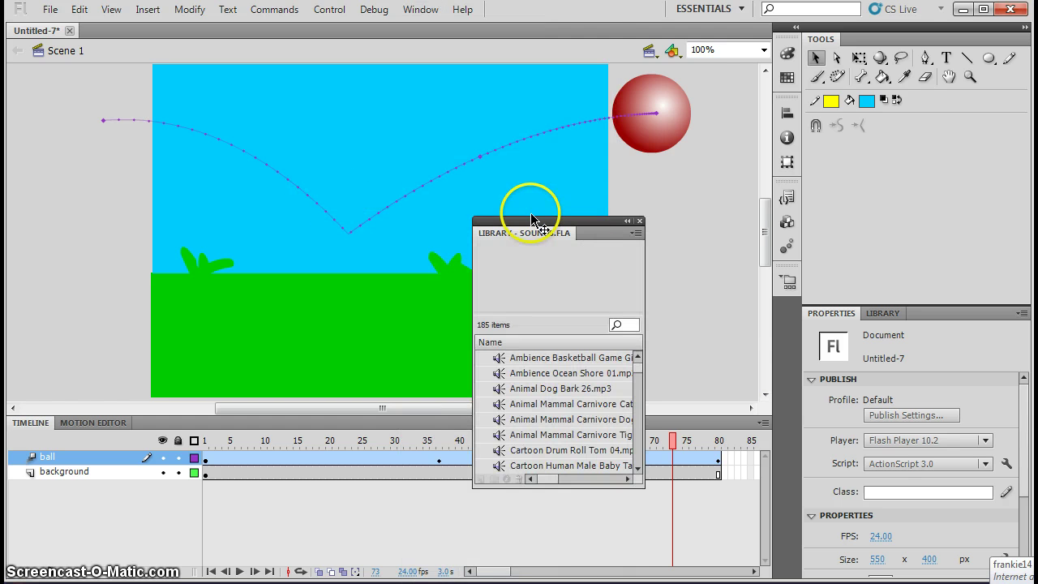
Step: Move the Sounds panel beside the stage and preview Animal Dog Bark 26.mp3
drag(599, 223, 719, 229)
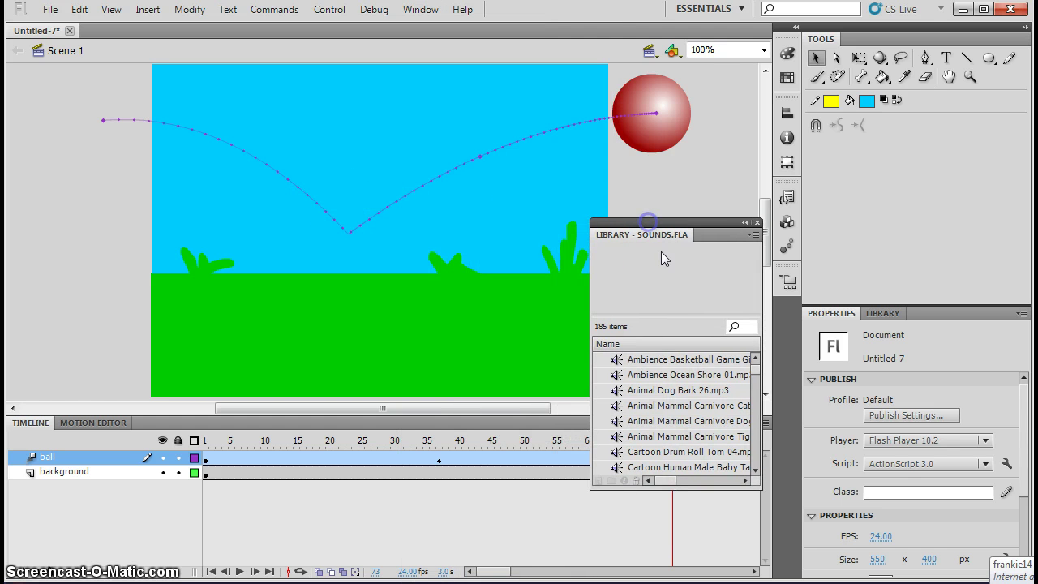
click(627, 393)
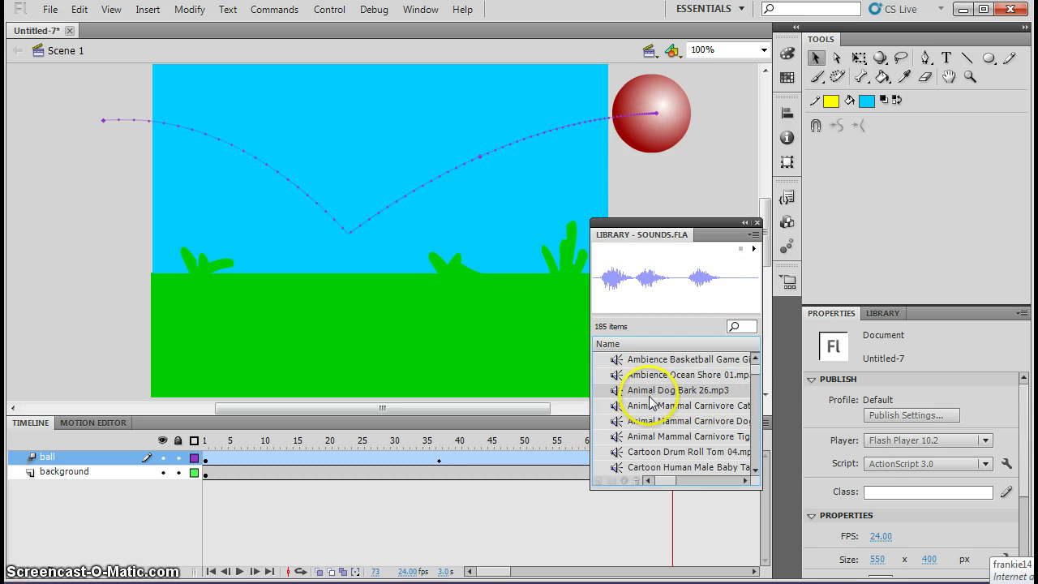
click(753, 250)
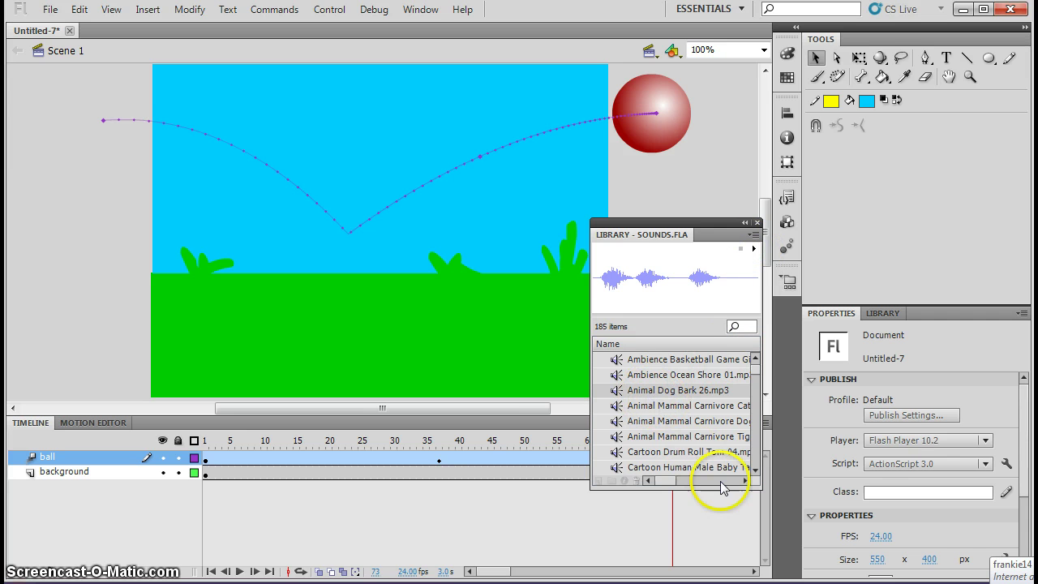
Step: Filter the Sounds library by 'ball' and preview Sports Basketball Catch 01.mp3
click(749, 327)
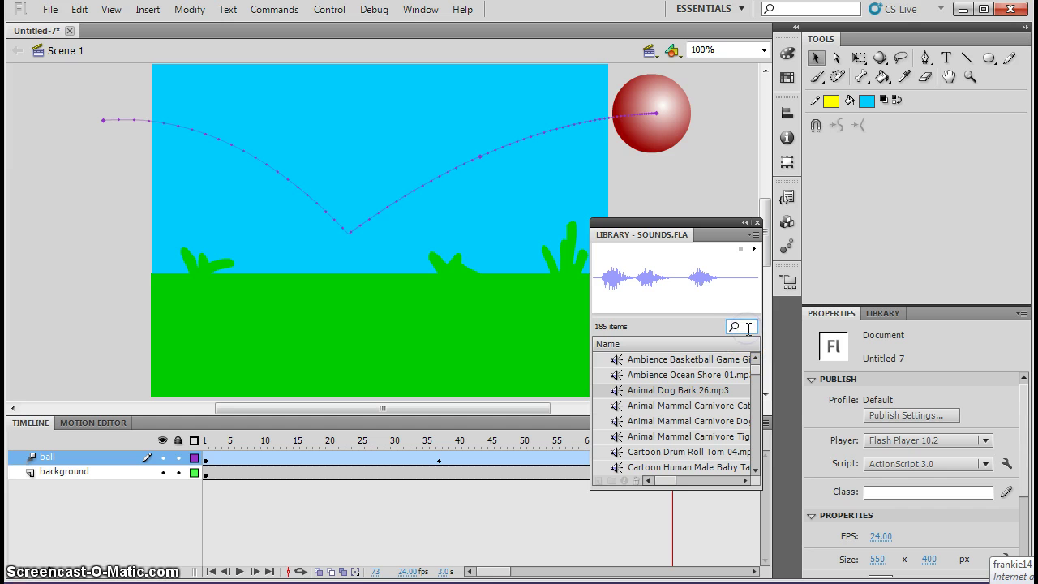
text(ball)
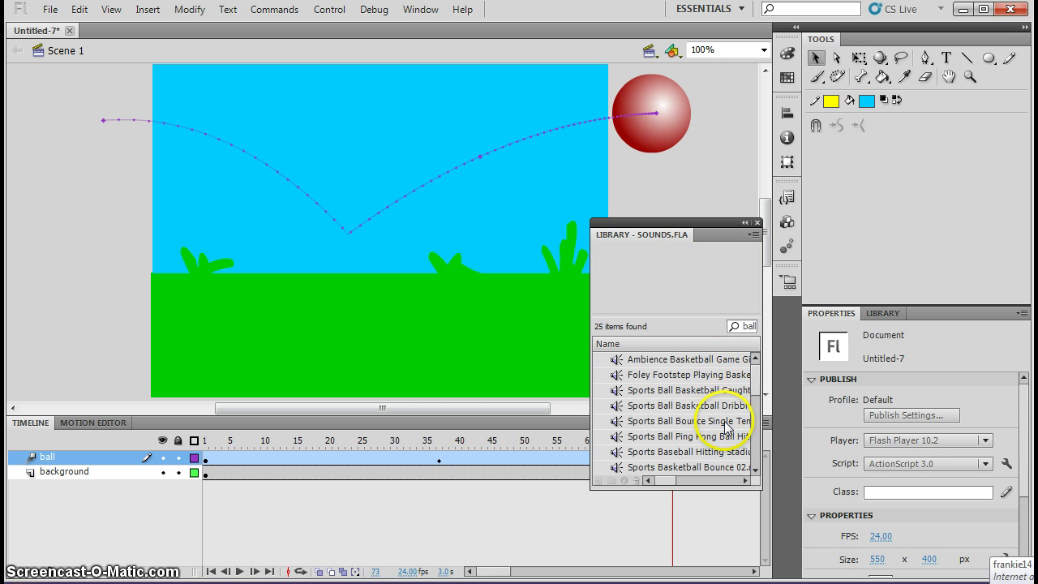
click(724, 422)
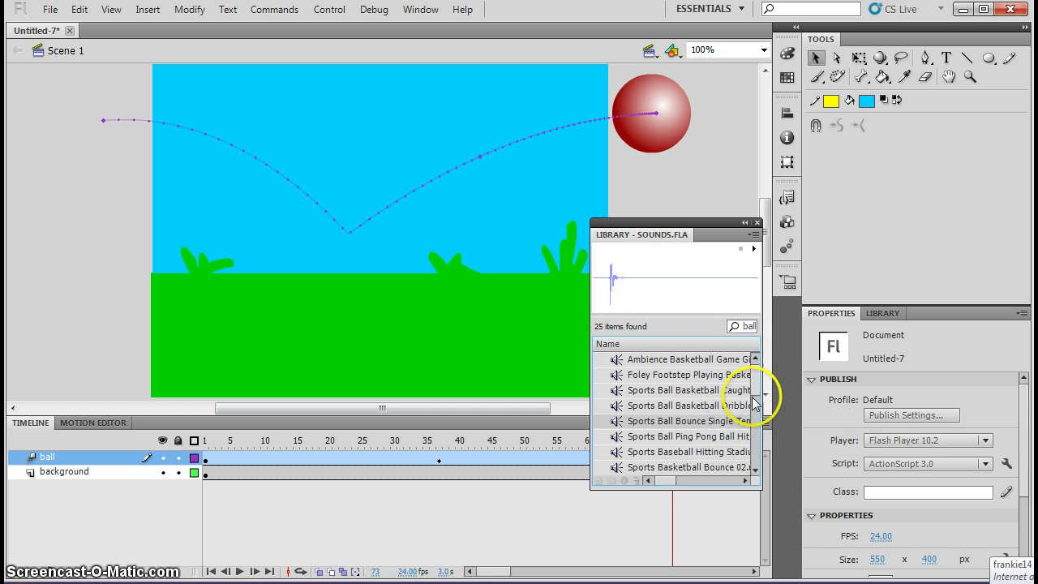
mouse_move(754, 396)
mouse_down()
mouse_move(766, 462)
mouse_move(761, 406)
mouse_up()
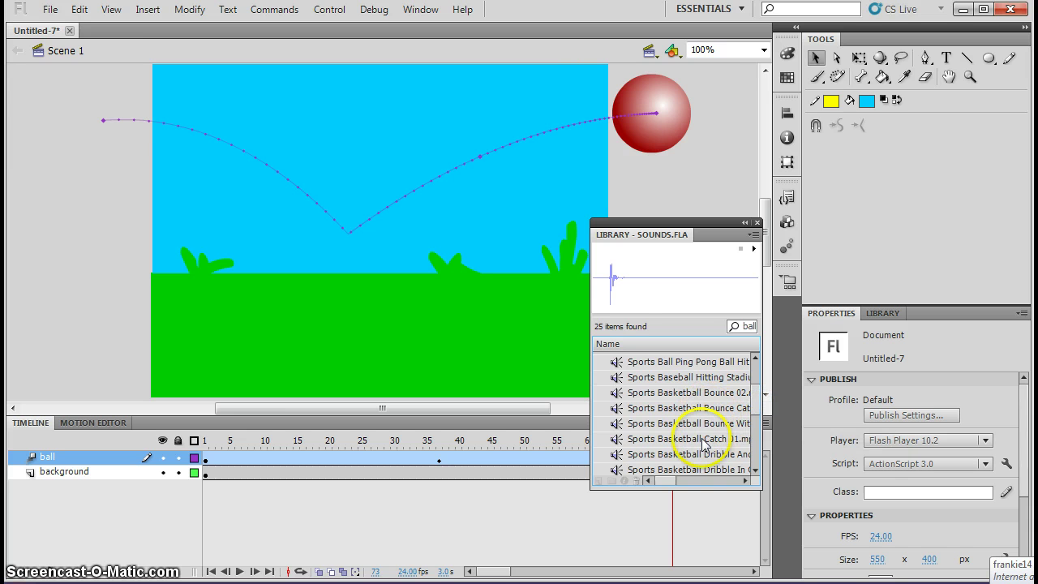
click(697, 438)
click(754, 249)
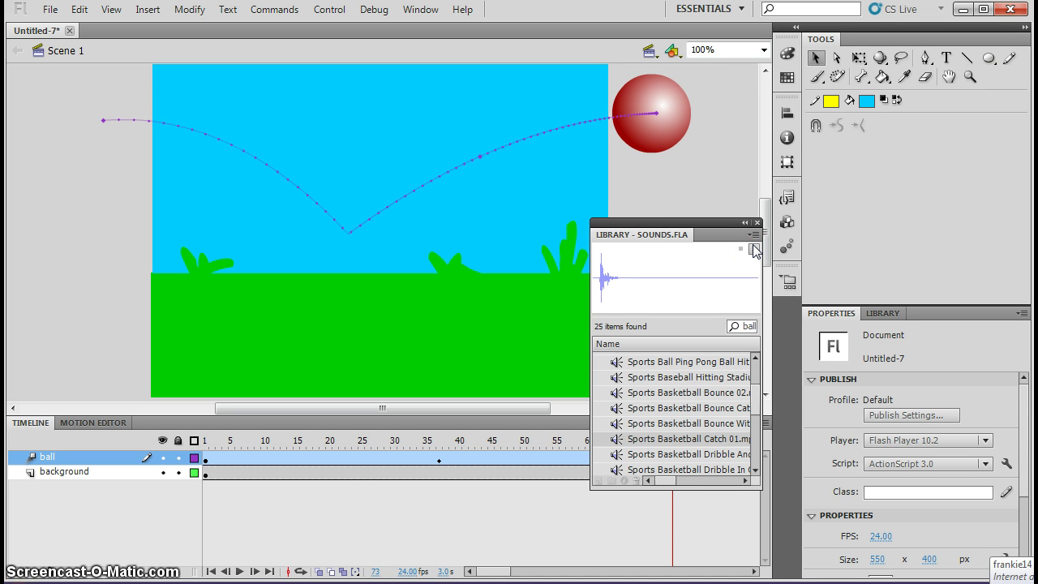
Step: Replay the catch sound, switch to the document library, and insert a keyframe at background frame 28
click(754, 249)
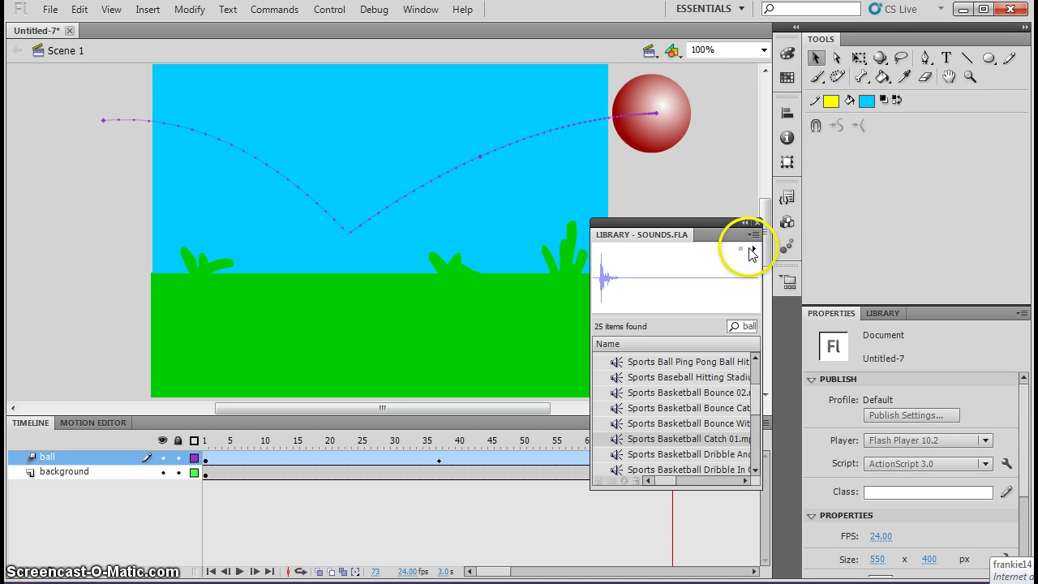
click(883, 313)
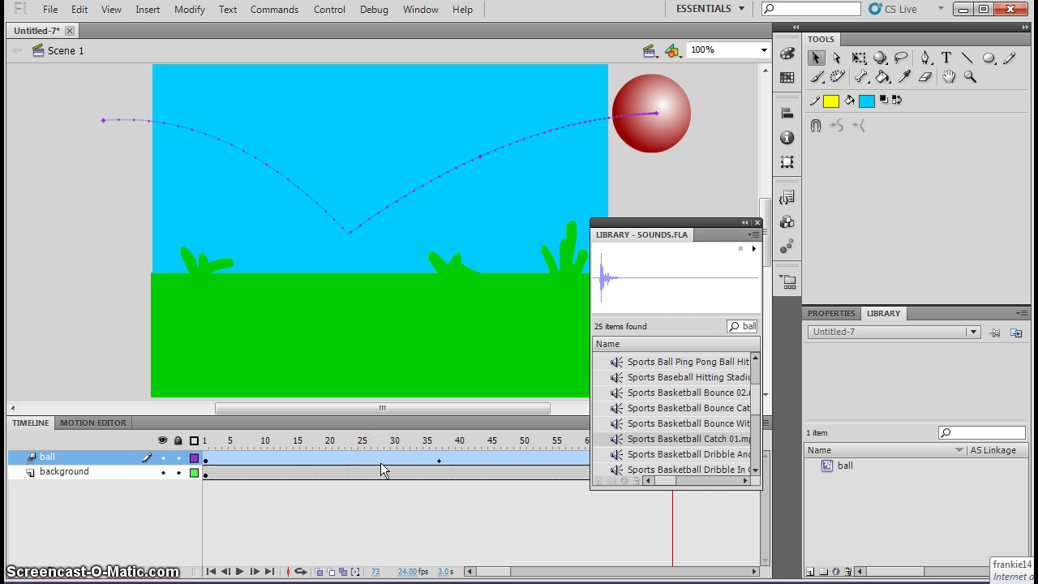
click(278, 459)
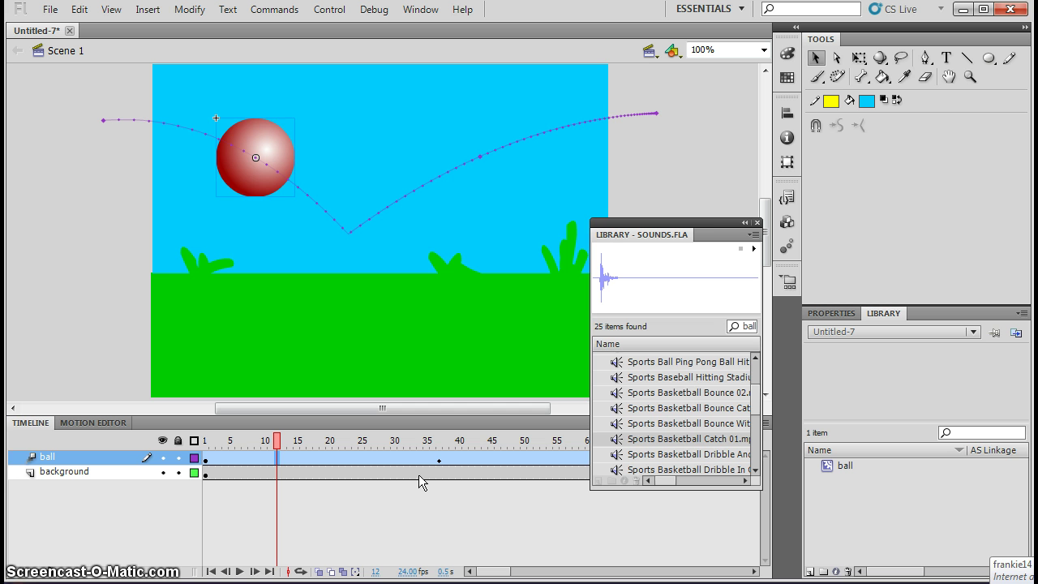
click(380, 471)
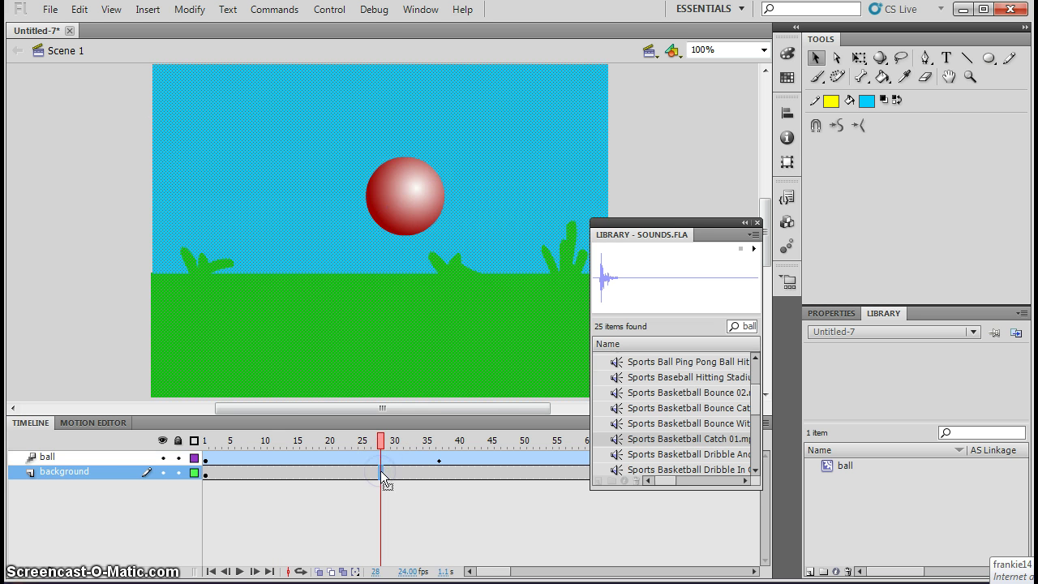
right_click(380, 471)
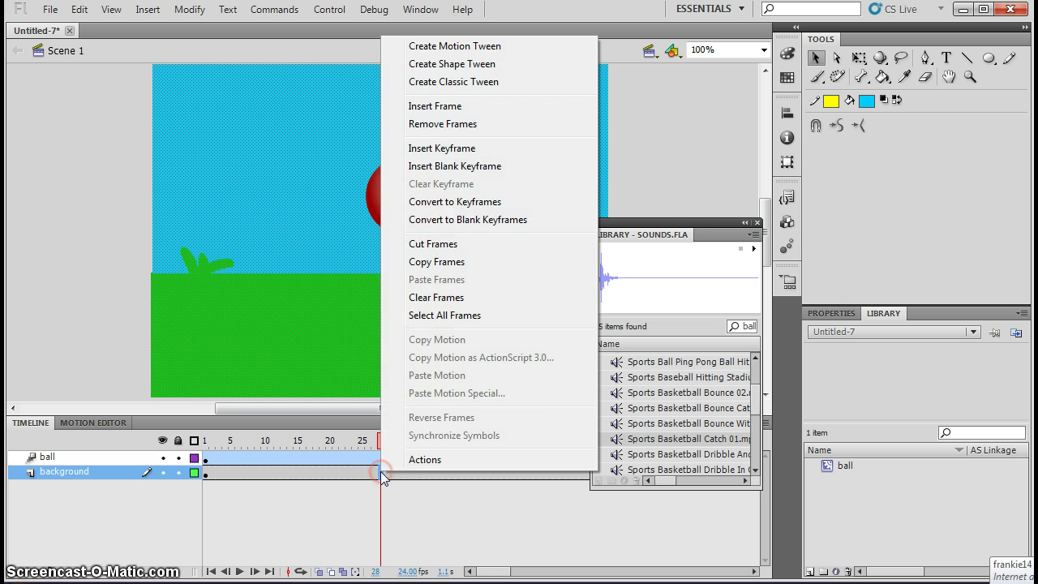
click(474, 149)
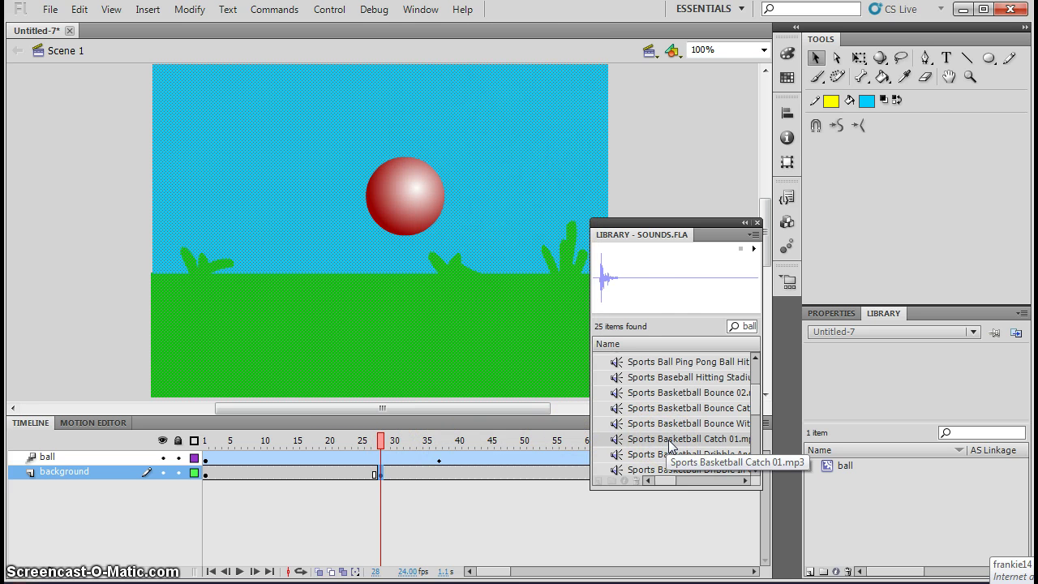
Step: Place Sports Basketball Catch 01.mp3 on the stage at the frame 28 keyframe
drag(670, 444, 676, 447)
drag(673, 444, 435, 281)
click(845, 435)
click(876, 475)
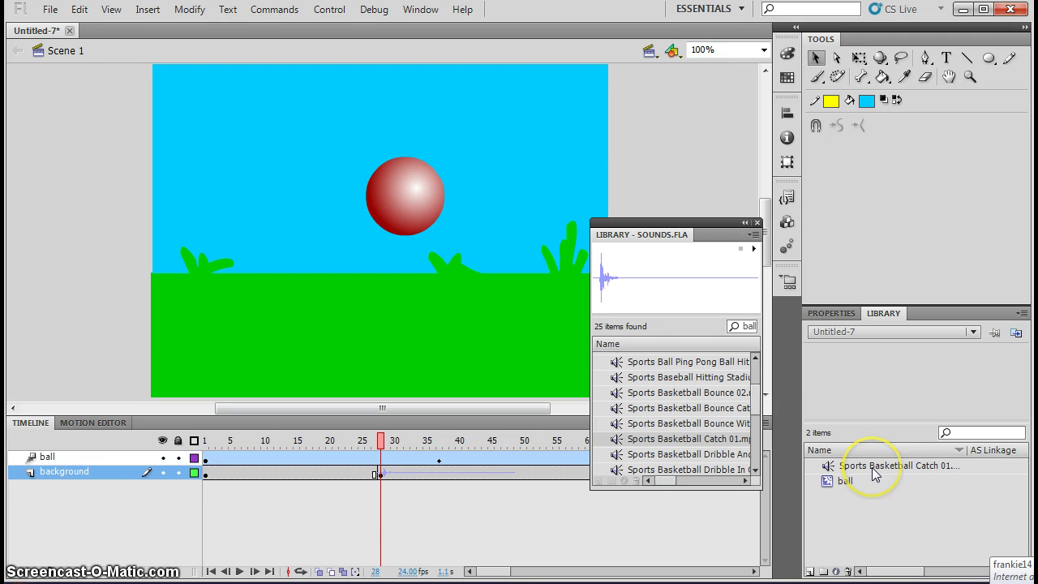
click(863, 485)
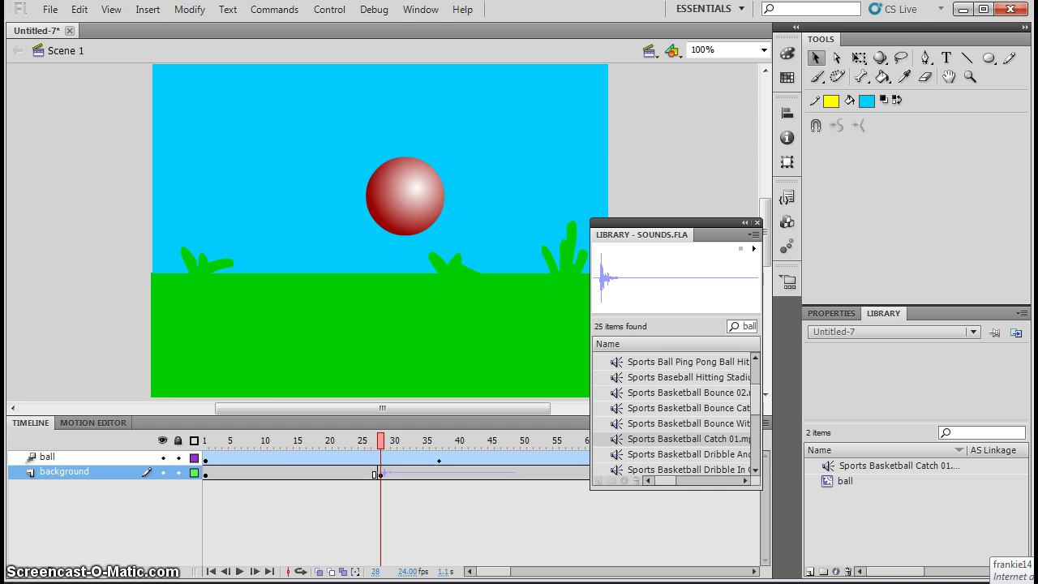
key(ctrl+Return)
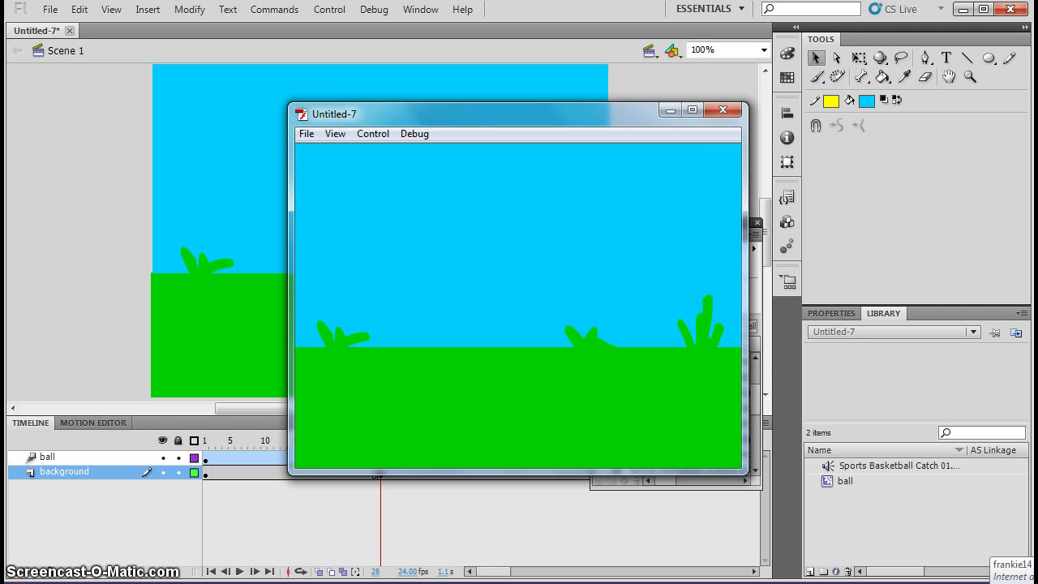
click(725, 110)
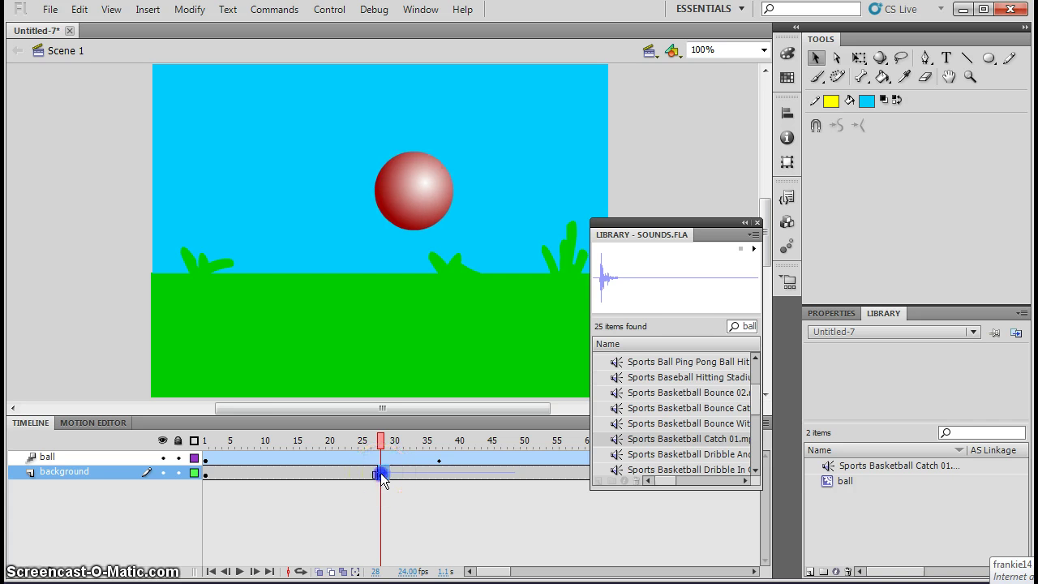
Step: Move the background layer's sound keyframe from frame 33 to frame 18
click(380, 473)
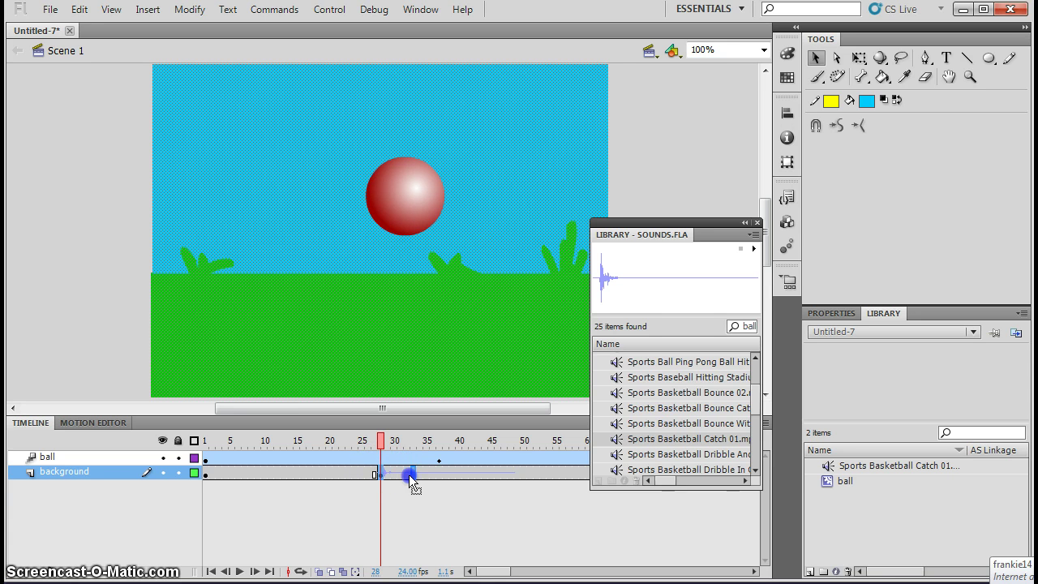
drag(409, 475, 412, 475)
click(440, 461)
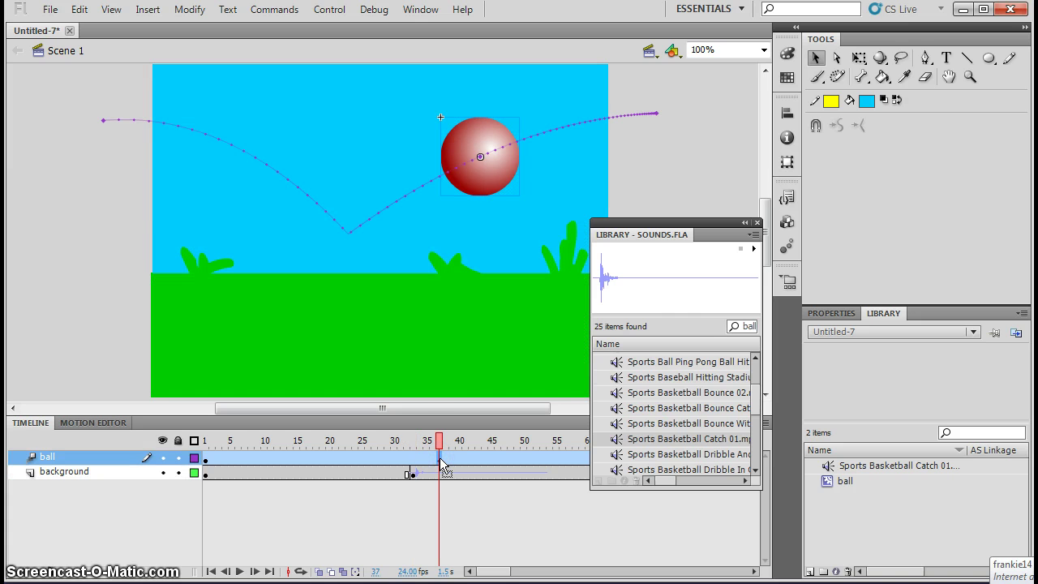
drag(438, 442, 342, 461)
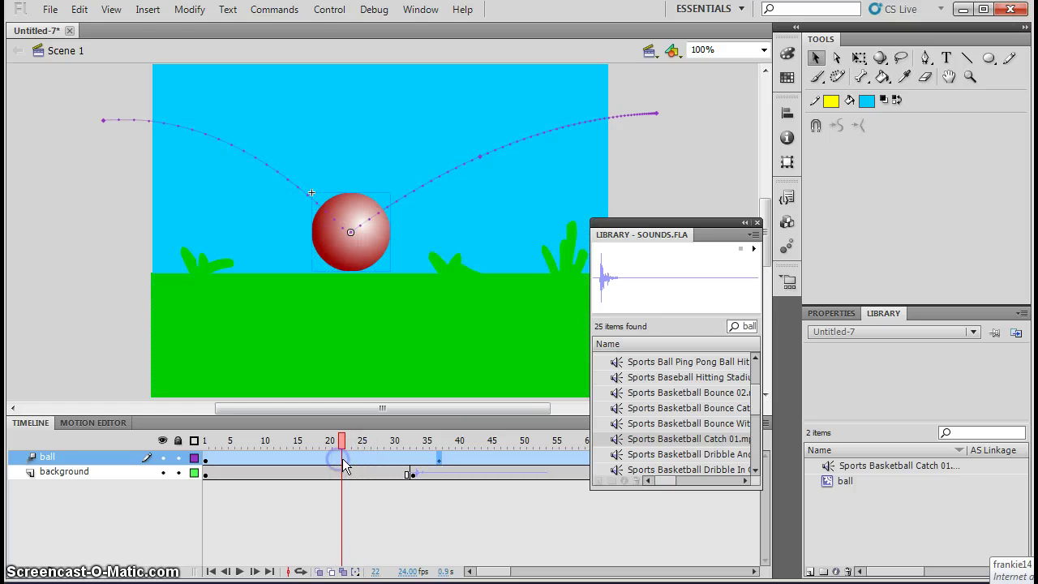
click(411, 472)
drag(412, 470, 316, 469)
click(444, 484)
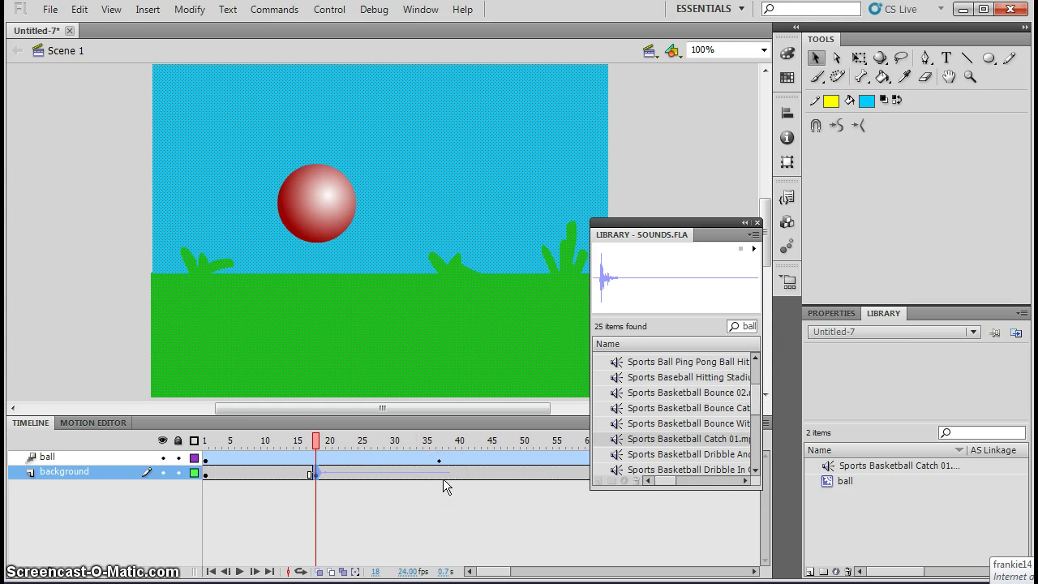
Step: Test the movie with Ctrl+Enter and close the preview window
key(ctrl+Return)
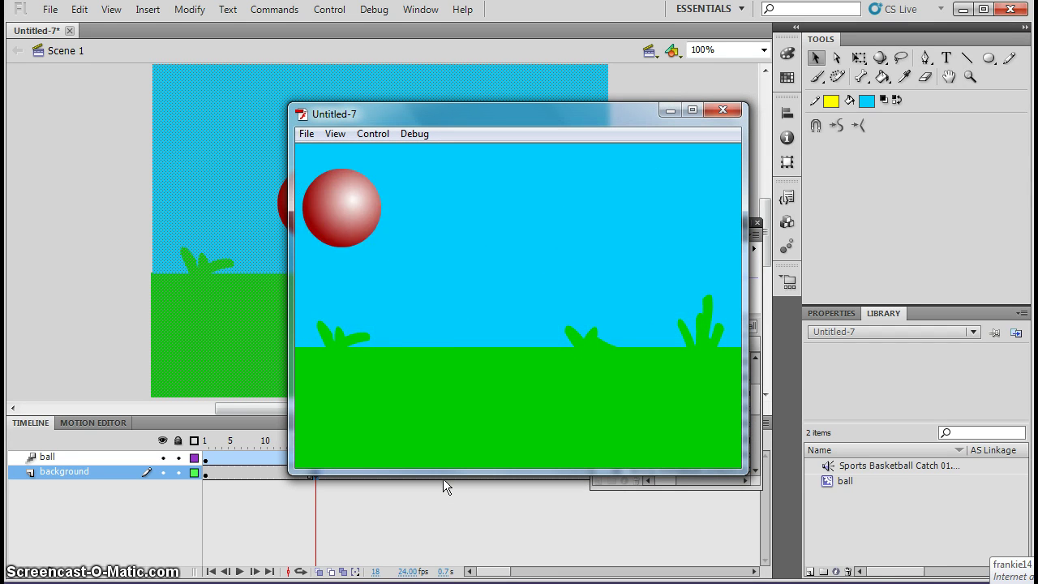
click(764, 47)
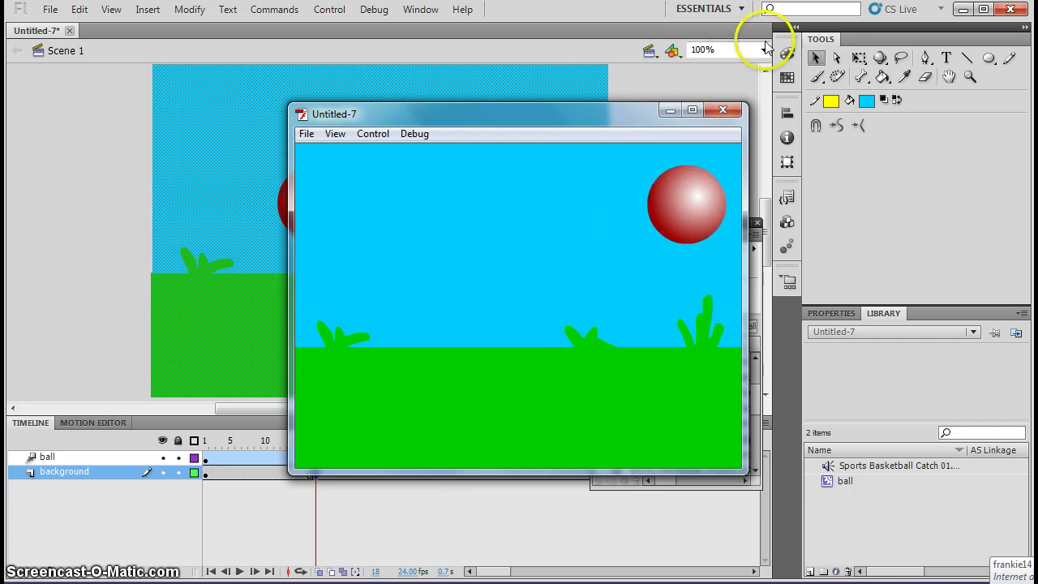
click(723, 109)
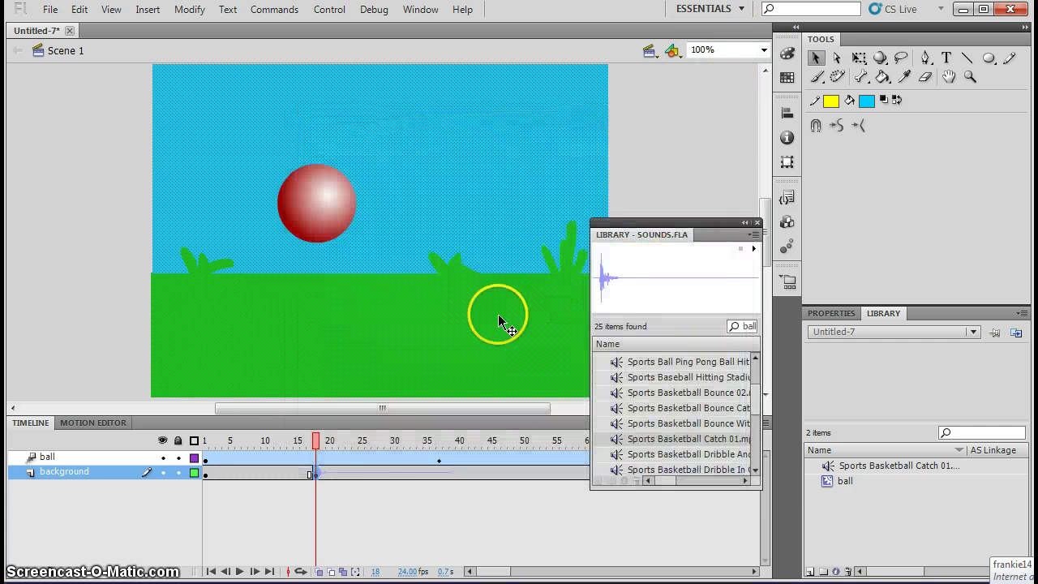
Step: Shift the background sound keyframe from frame 18 to about frame 20 and retest the movie
click(309, 439)
drag(314, 440, 335, 451)
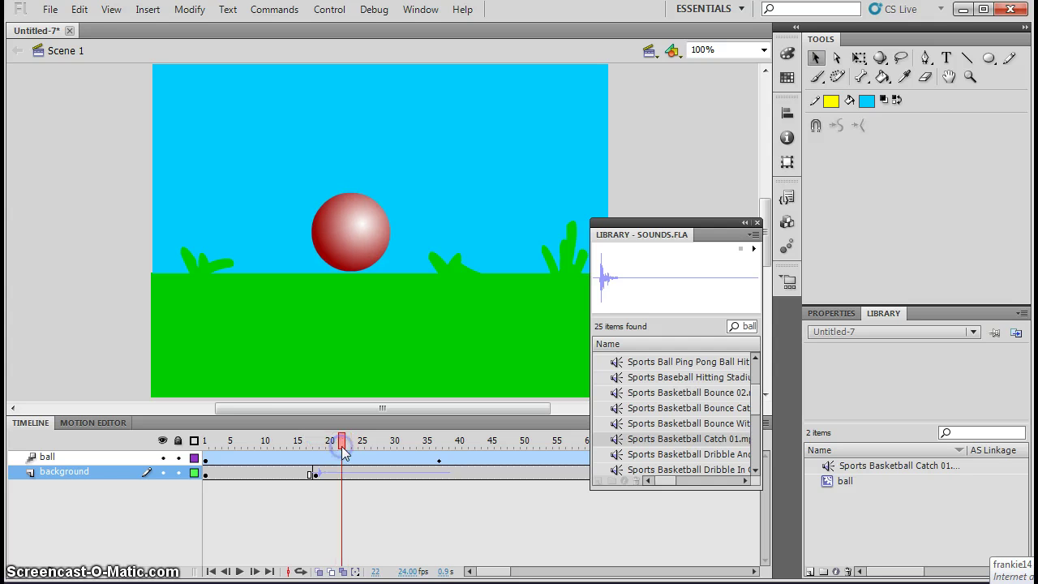
click(315, 472)
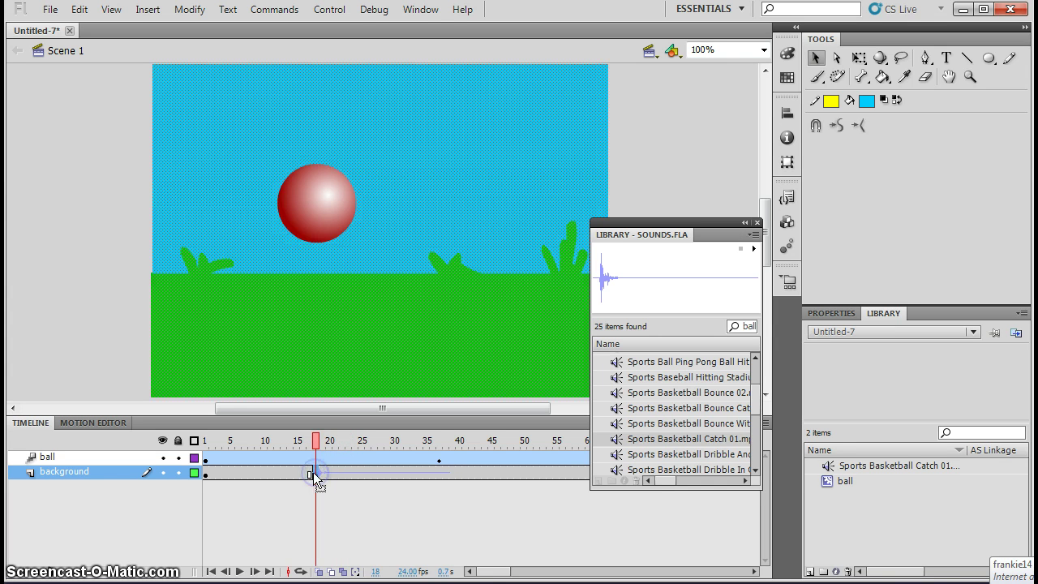
drag(316, 469, 329, 475)
key(ctrl+Return)
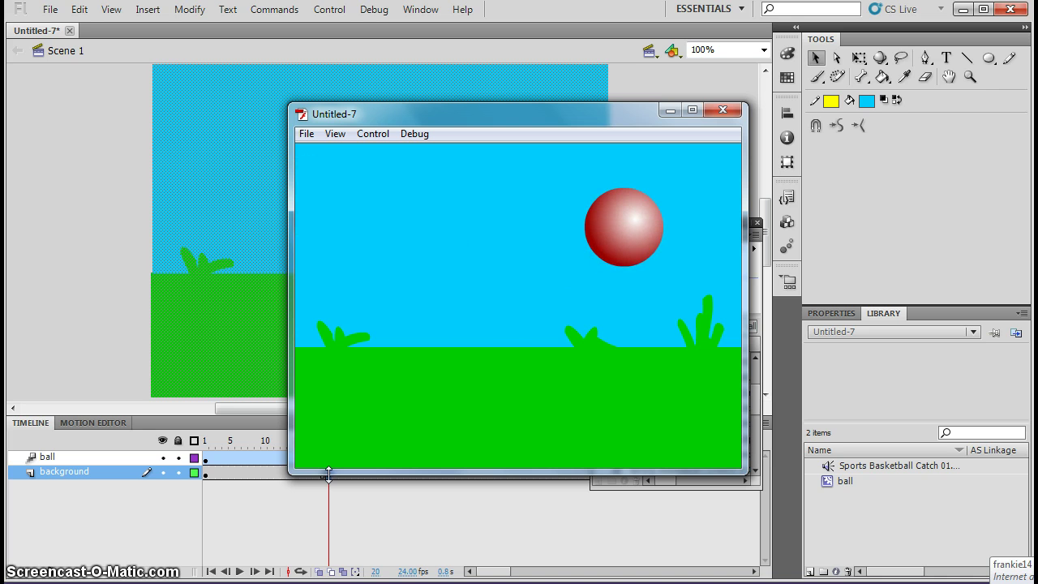
click(733, 113)
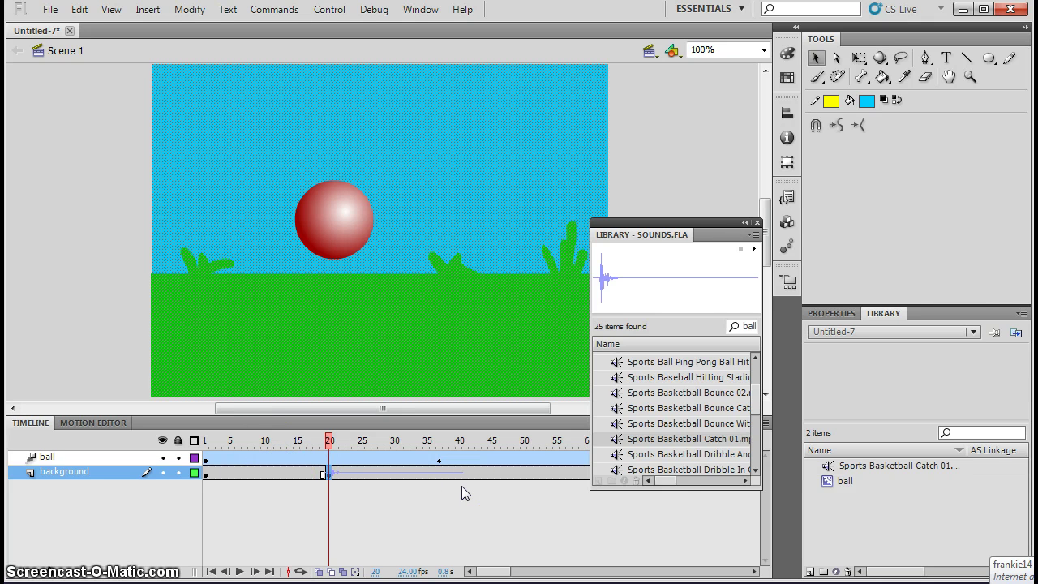
Step: Undo the sound keyframe moves and the basketball catch sound import, clearing the timeline selection
key(comma)
key(comma)
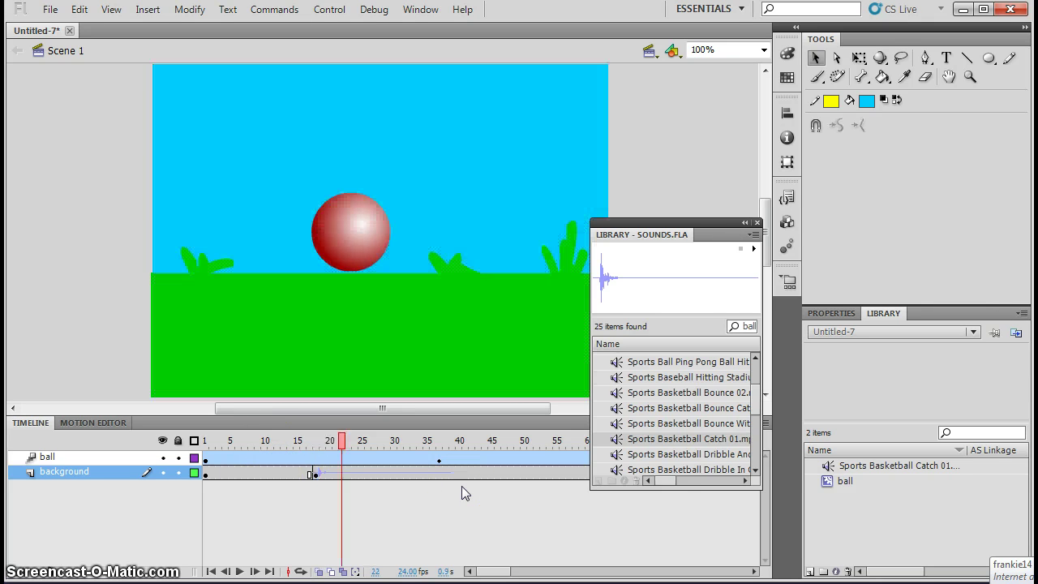
key(Return)
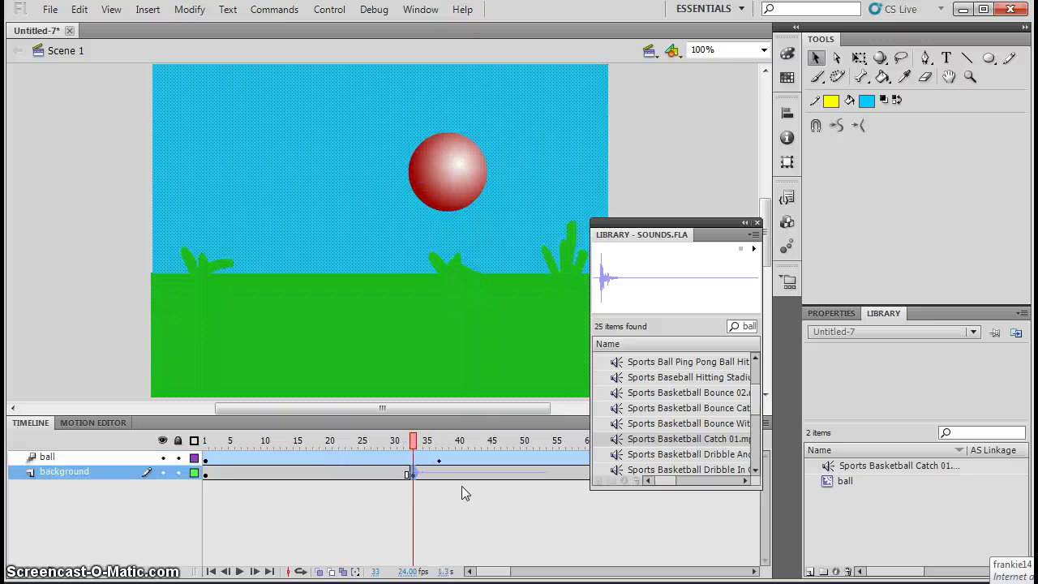
key(ctrl+z)
key(ctrl+z)
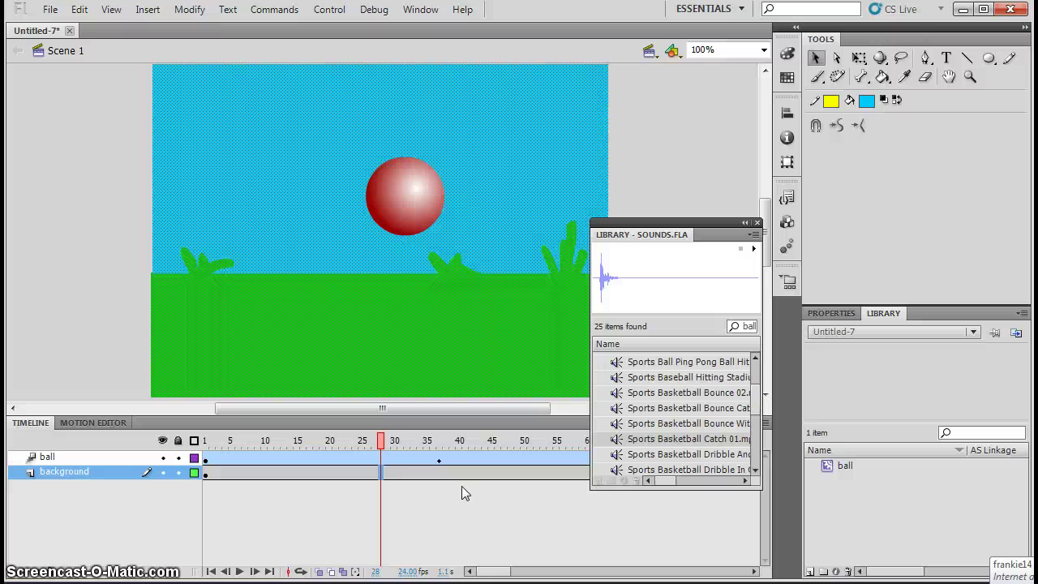
click(472, 499)
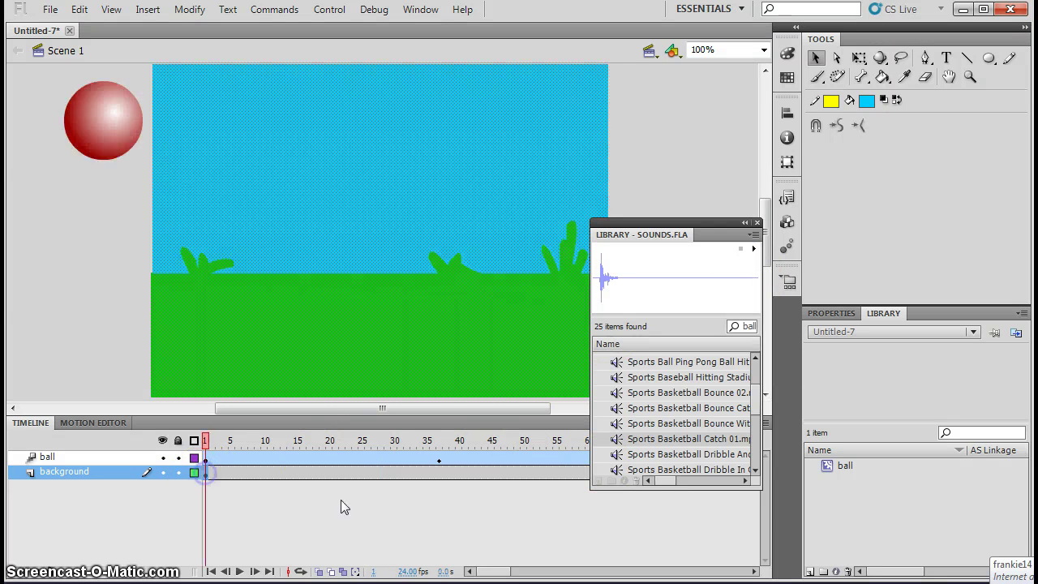
click(50, 9)
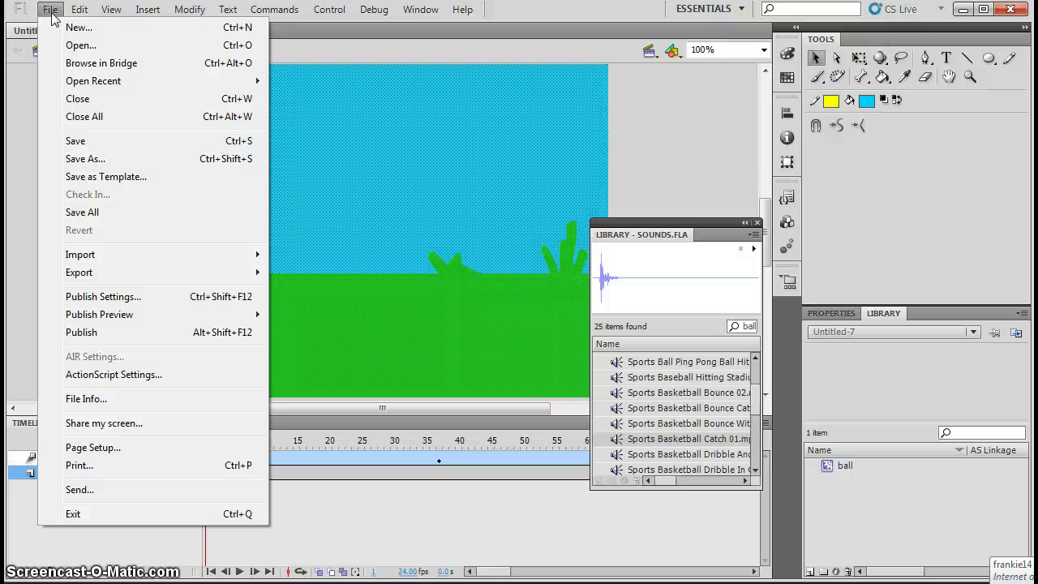
Step: Import hack_tues_2013_9_10.mp3 into the document library
mouse_move(71, 253)
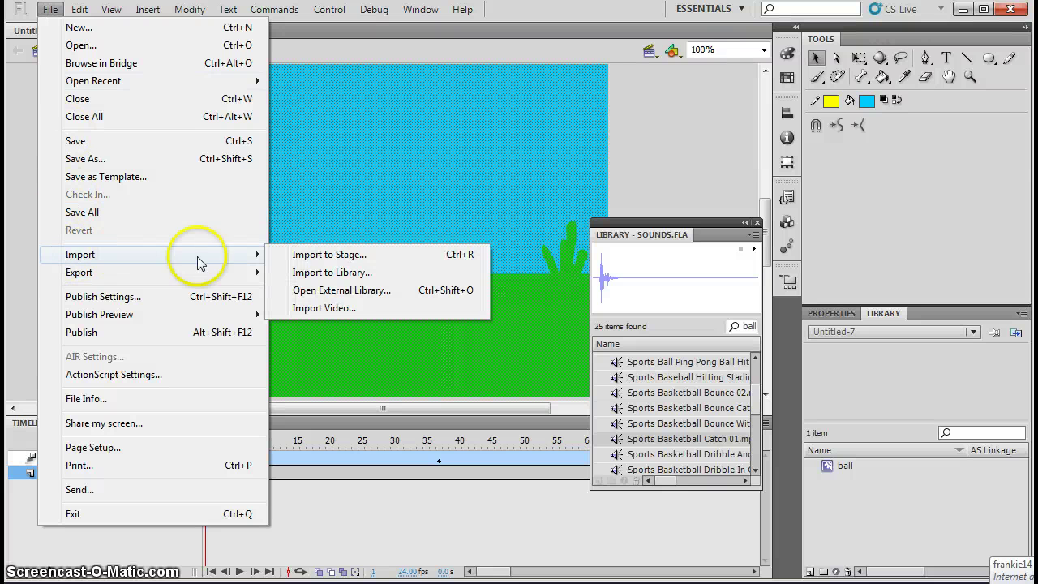
click(316, 273)
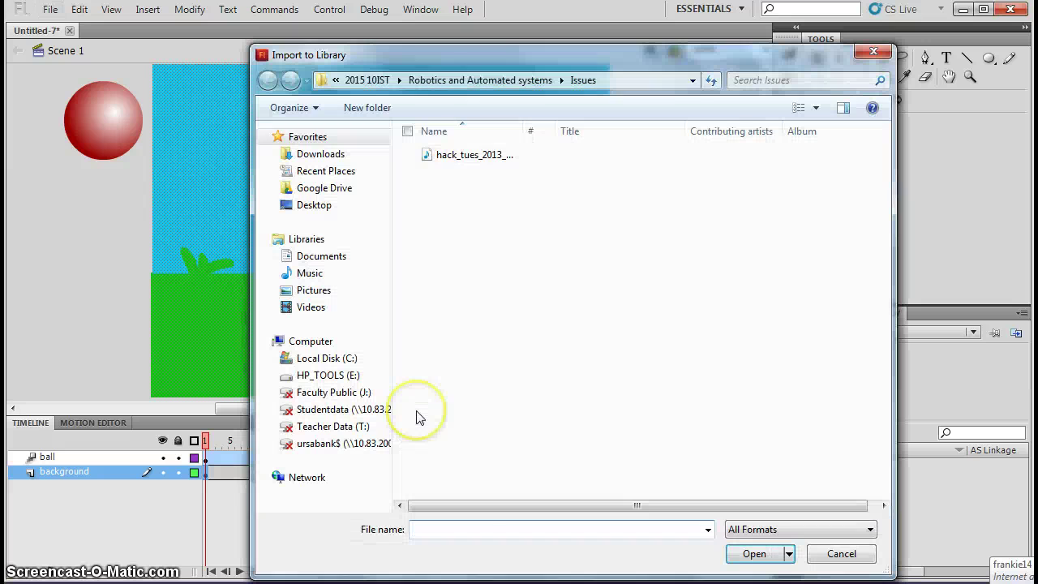
click(499, 156)
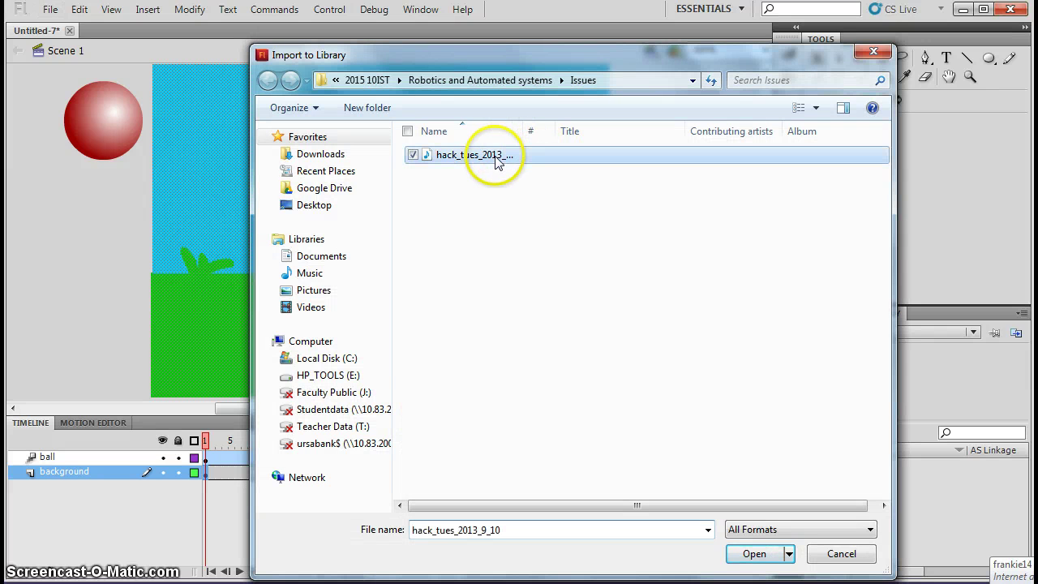
click(754, 555)
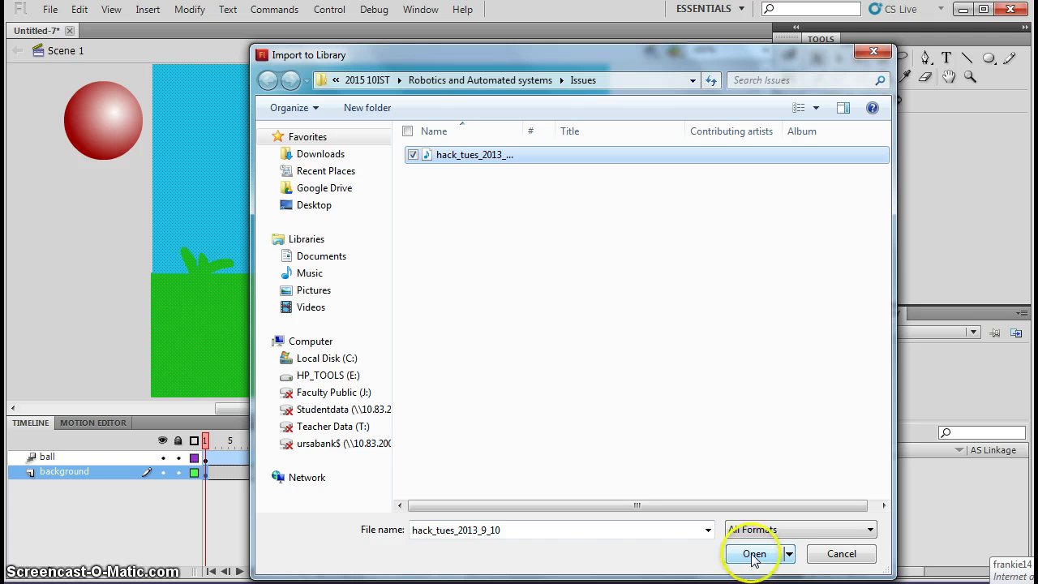
click(754, 556)
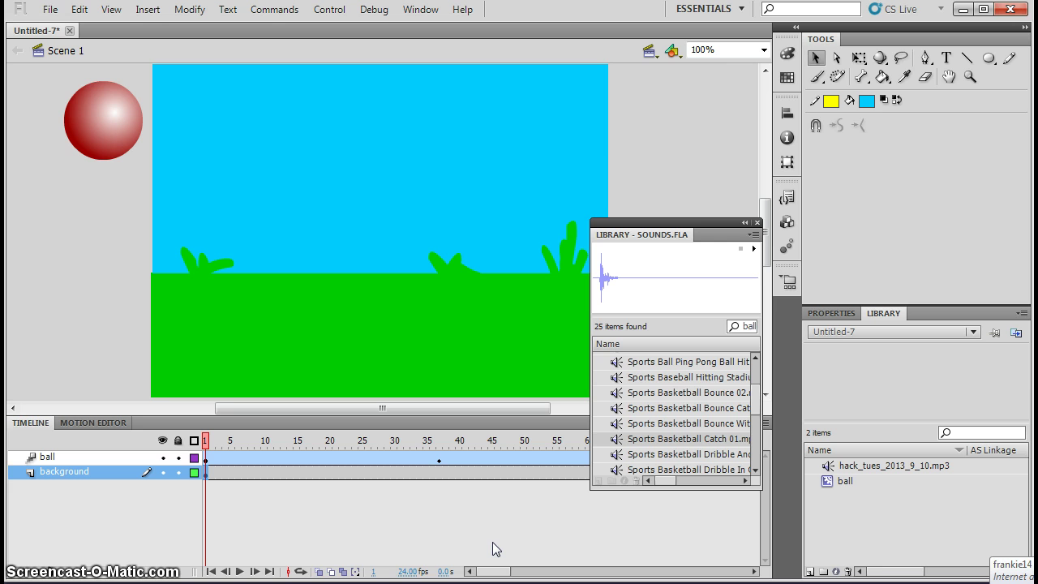
Step: Place hack_tues_2013_9_10.mp3 on the background layer starting at frame 1
click(877, 465)
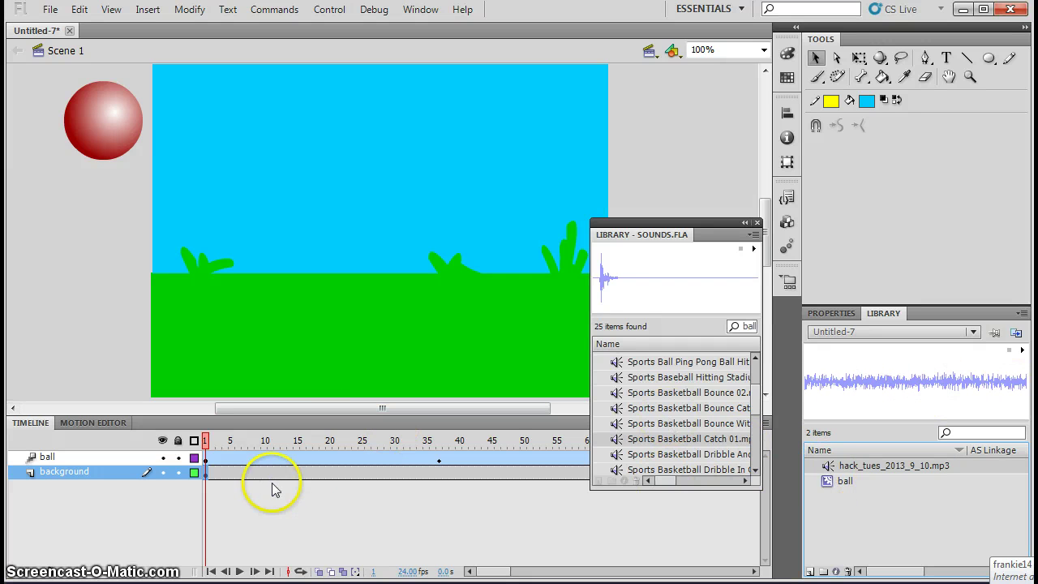
click(208, 477)
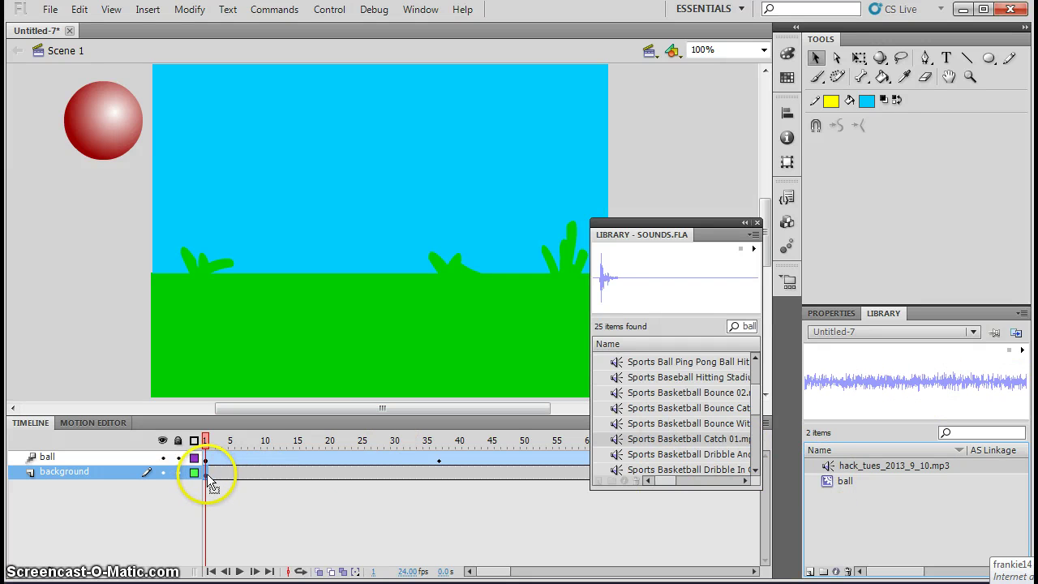
click(225, 517)
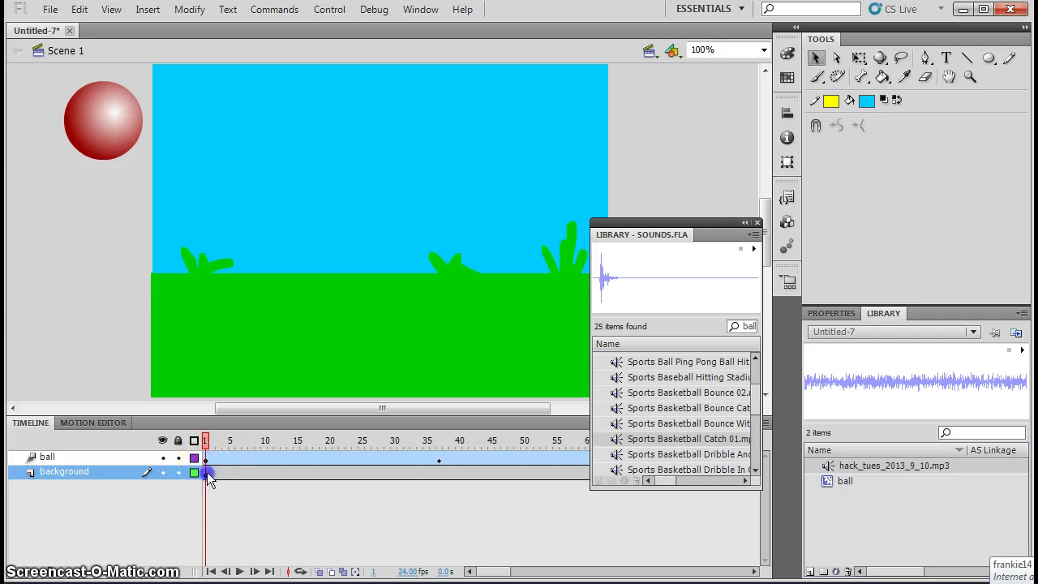
click(207, 472)
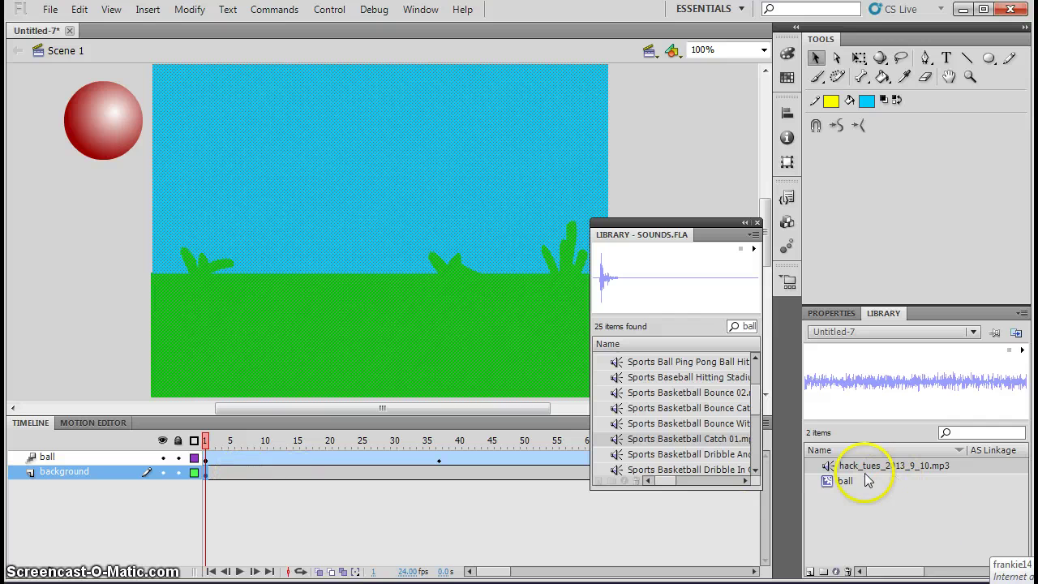
drag(863, 471, 432, 253)
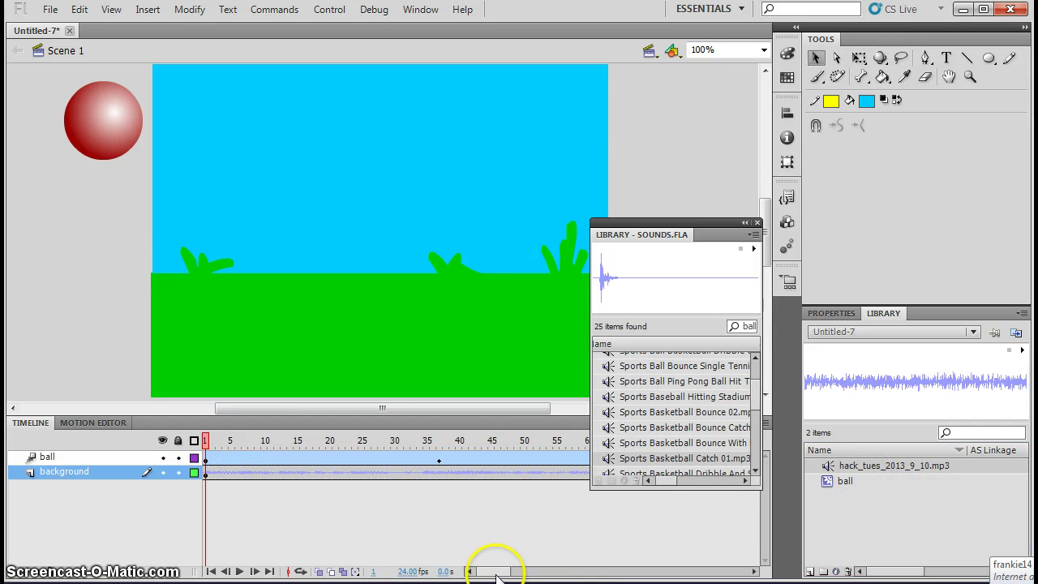
drag(496, 574, 466, 573)
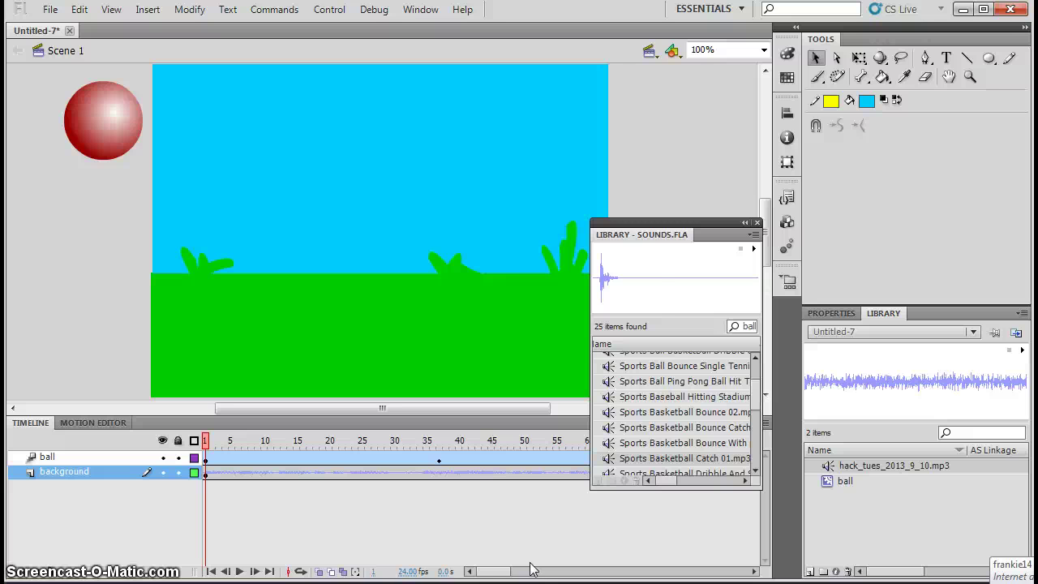
key(ctrl+Return)
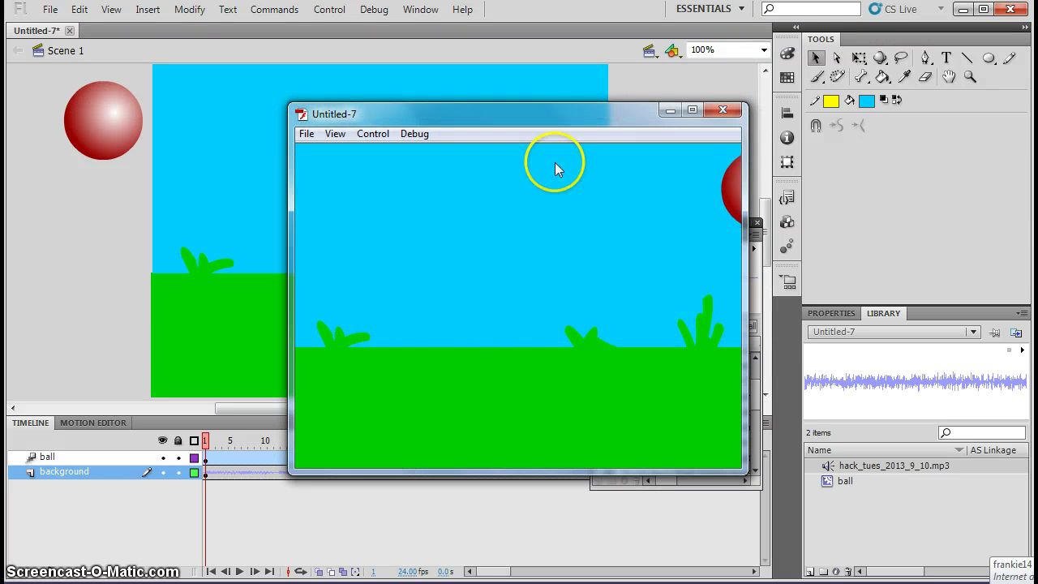
click(723, 110)
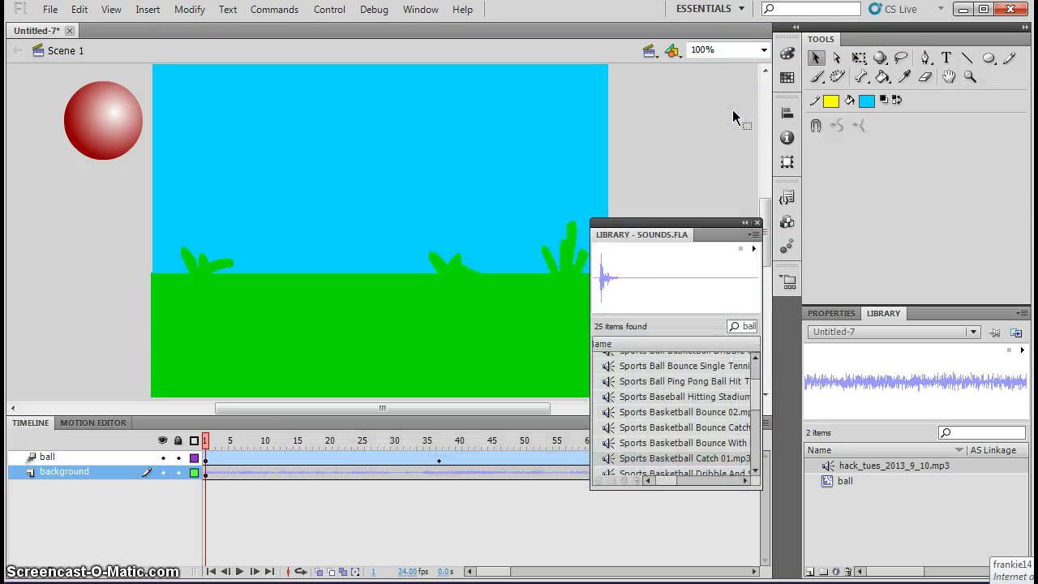